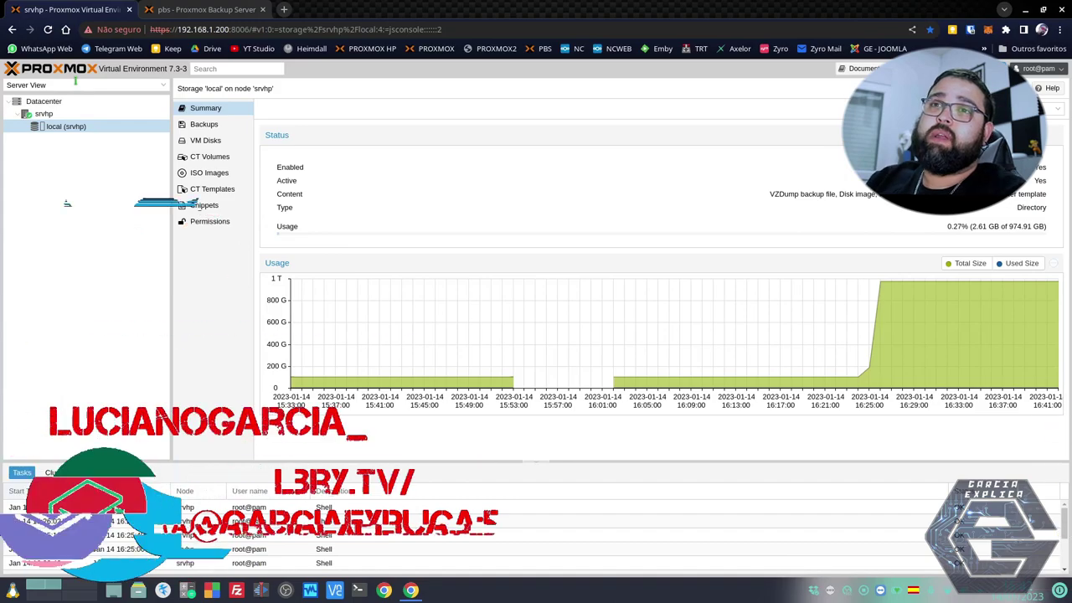
Search the datacenter's resources and check the Proxmox Backup Server dashboard before returning to Proxmox VE.
triple_click(180, 69)
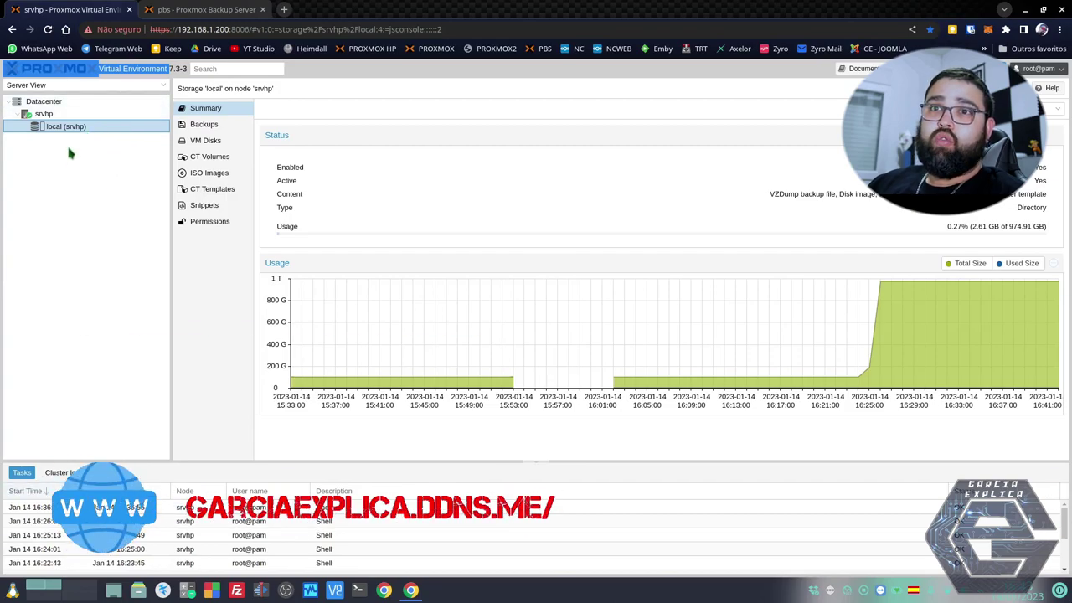
click(221, 68)
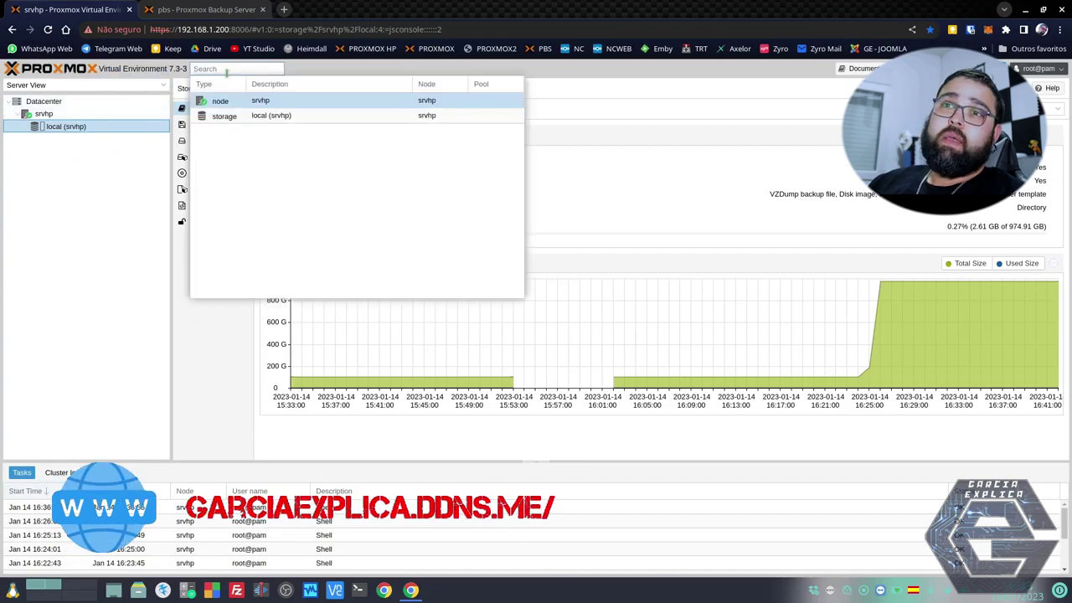
key(ctrl+Tab)
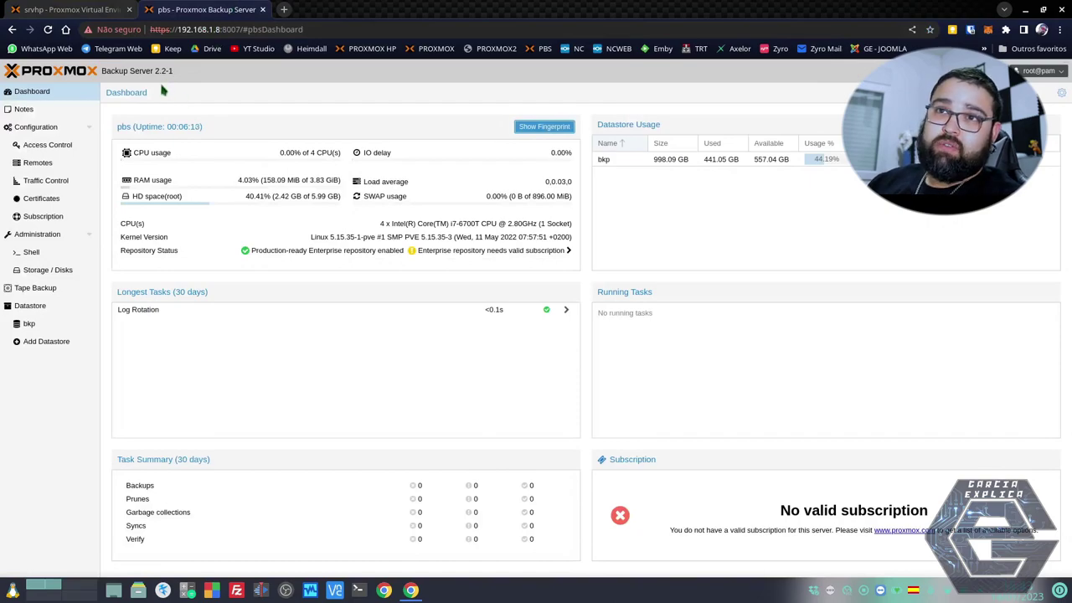
click(89, 10)
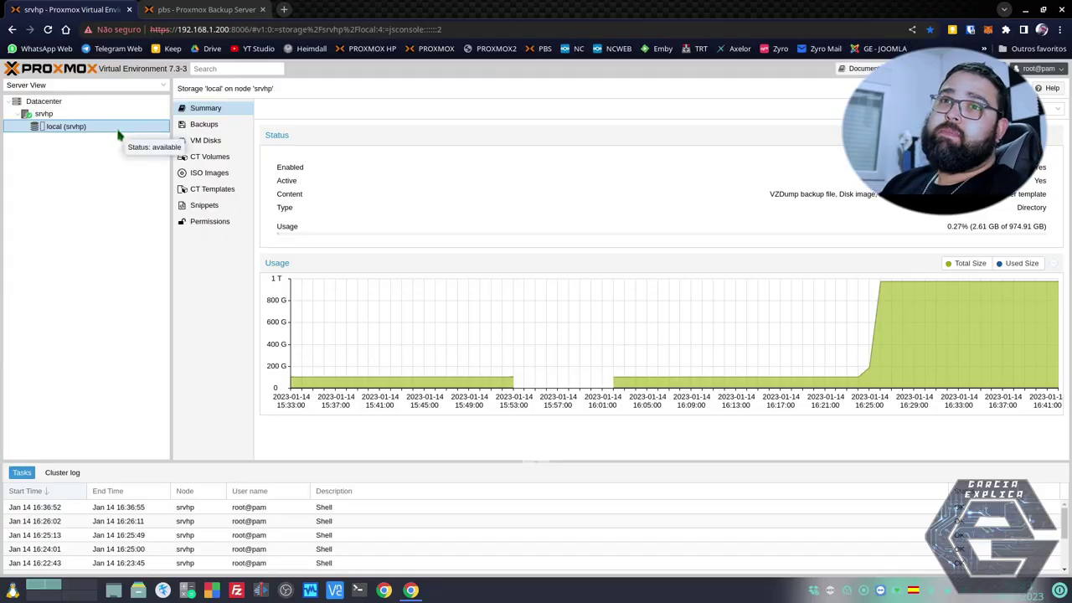
click(241, 11)
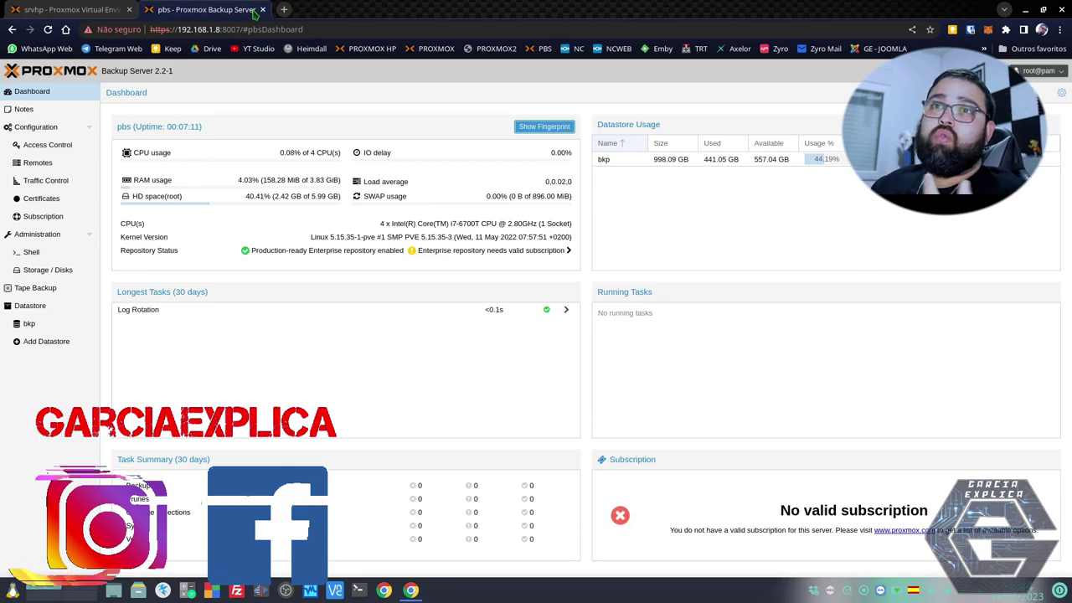
click(71, 9)
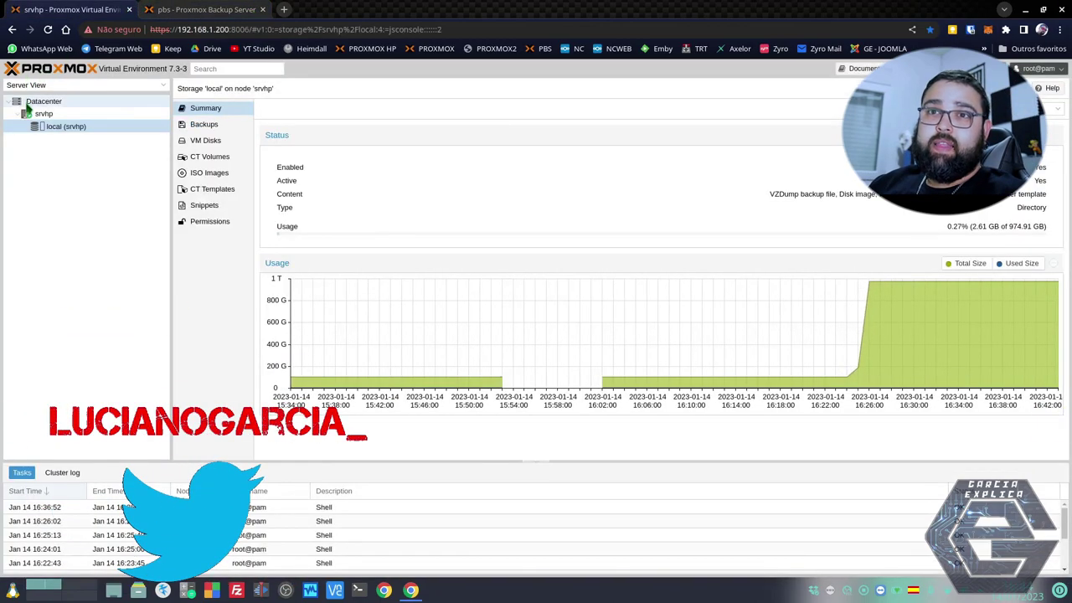
Open the Datacenter storage list and begin adding a Proxmox Backup Server storage.
click(27, 103)
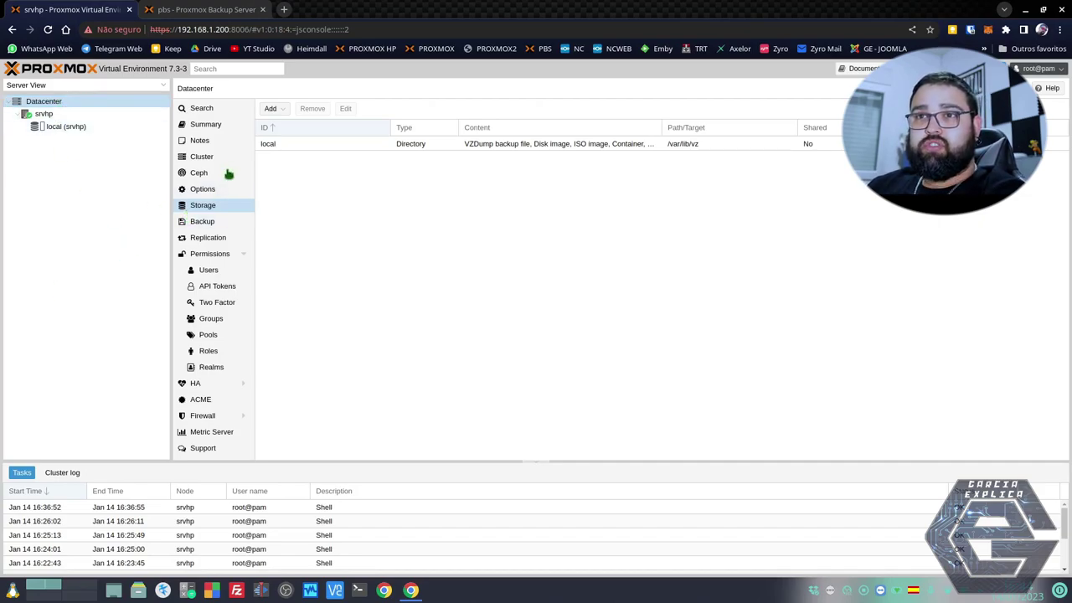
click(270, 109)
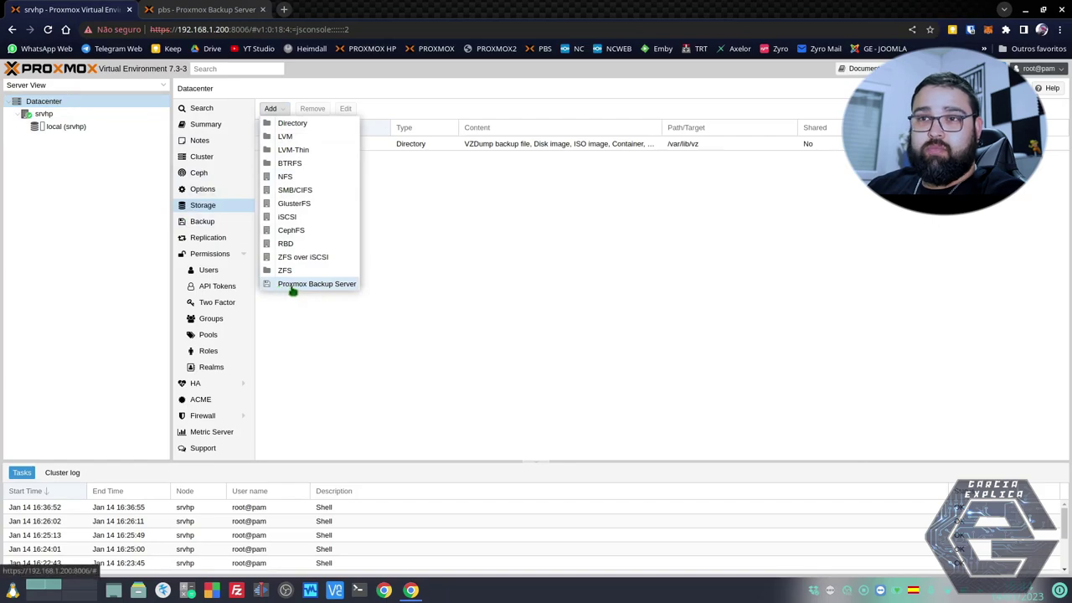
click(305, 284)
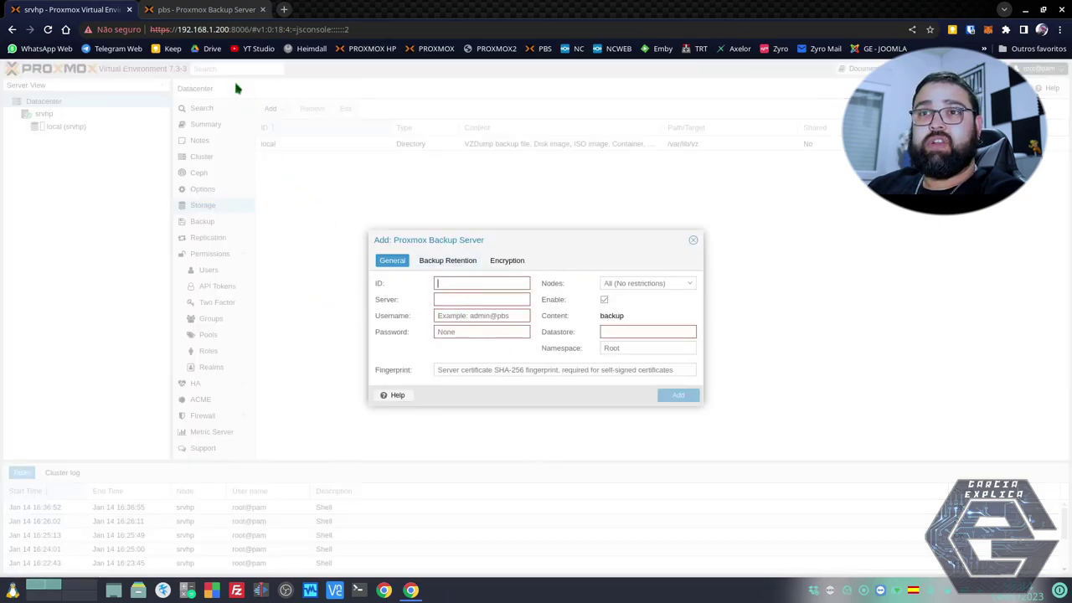
Fill the Server field with 192.168.1.8, copied from the backup server's tab address.
click(439, 300)
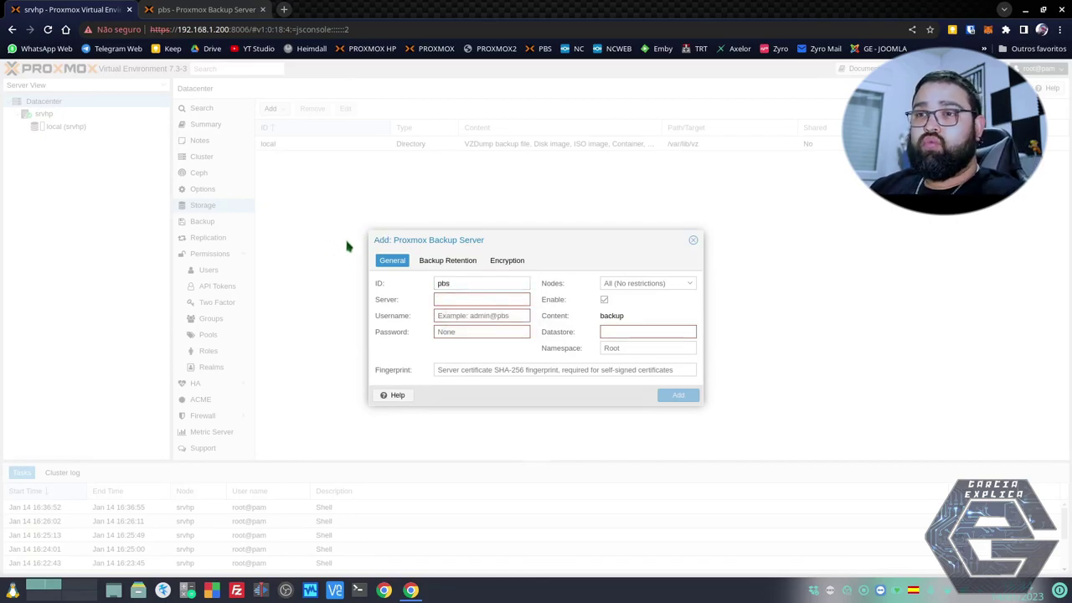
click(264, 3)
drag(219, 29, 176, 30)
key(ctrl+c)
click(55, 8)
click(436, 299)
key(ctrl+v)
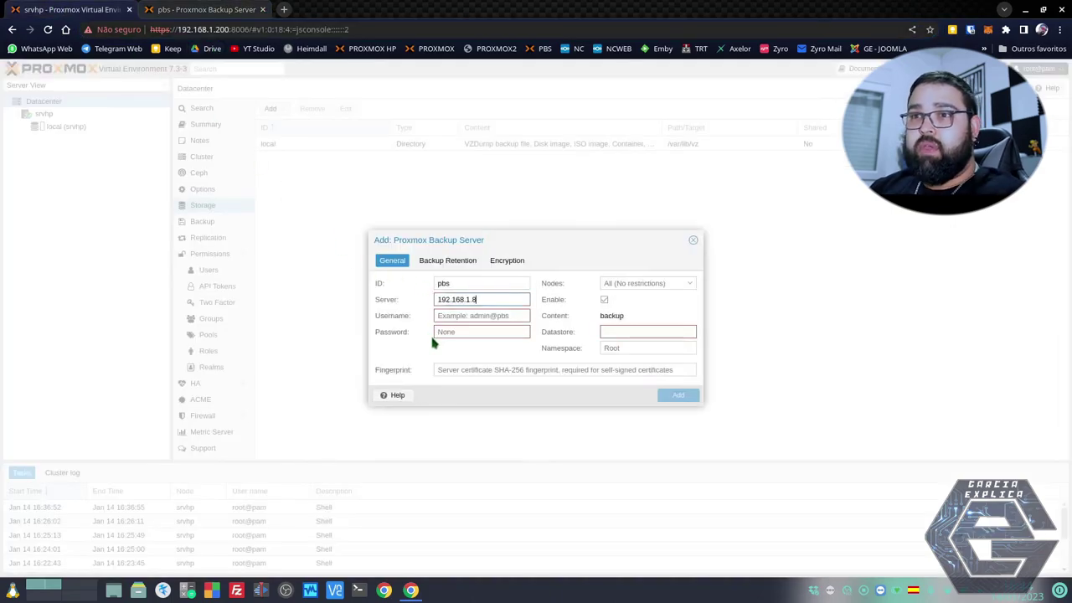
Enter username root@pam and the account password, and restrict the storage to node srvhp.
click(452, 317)
text(root@pam)
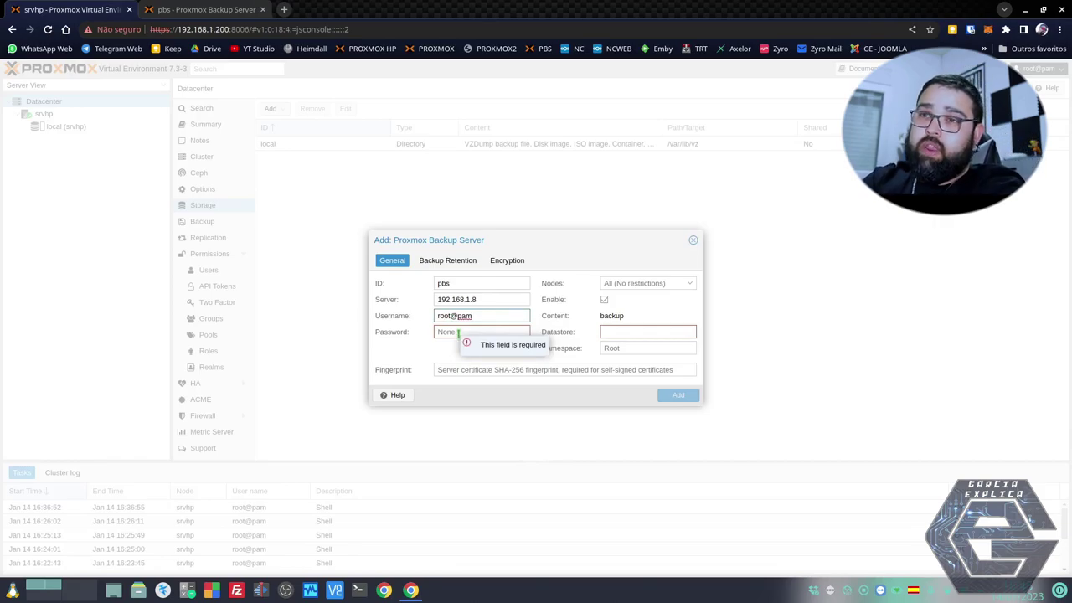
click(447, 334)
text(123)
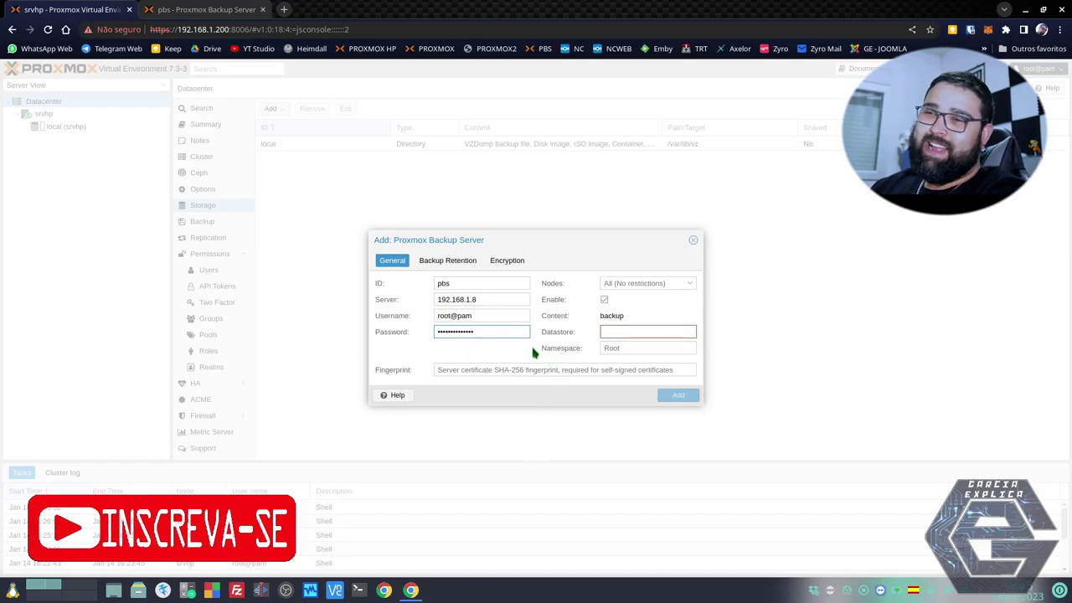
click(629, 282)
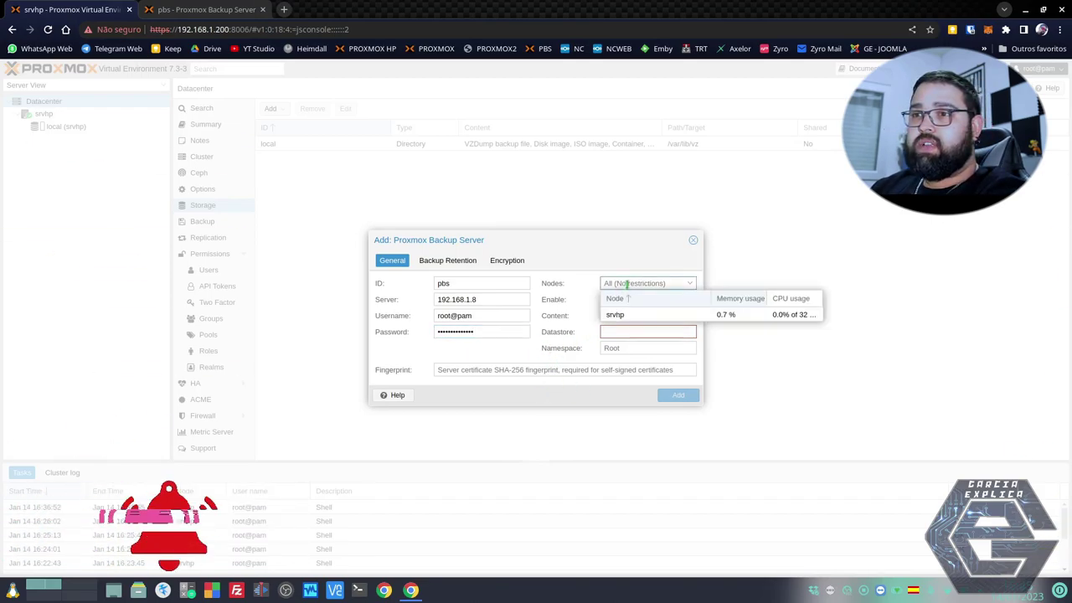
click(620, 314)
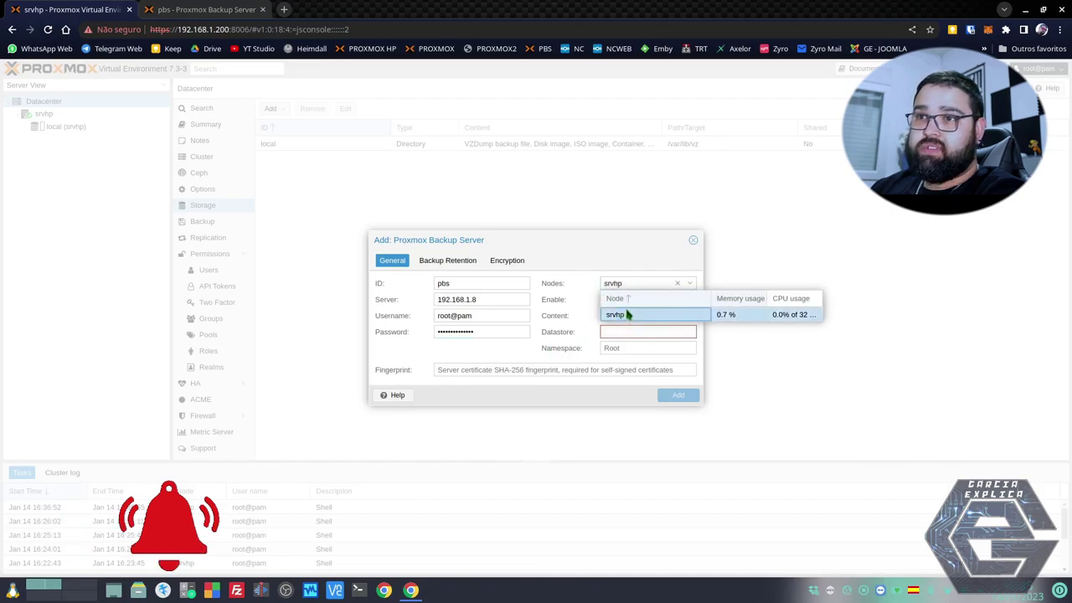
click(575, 268)
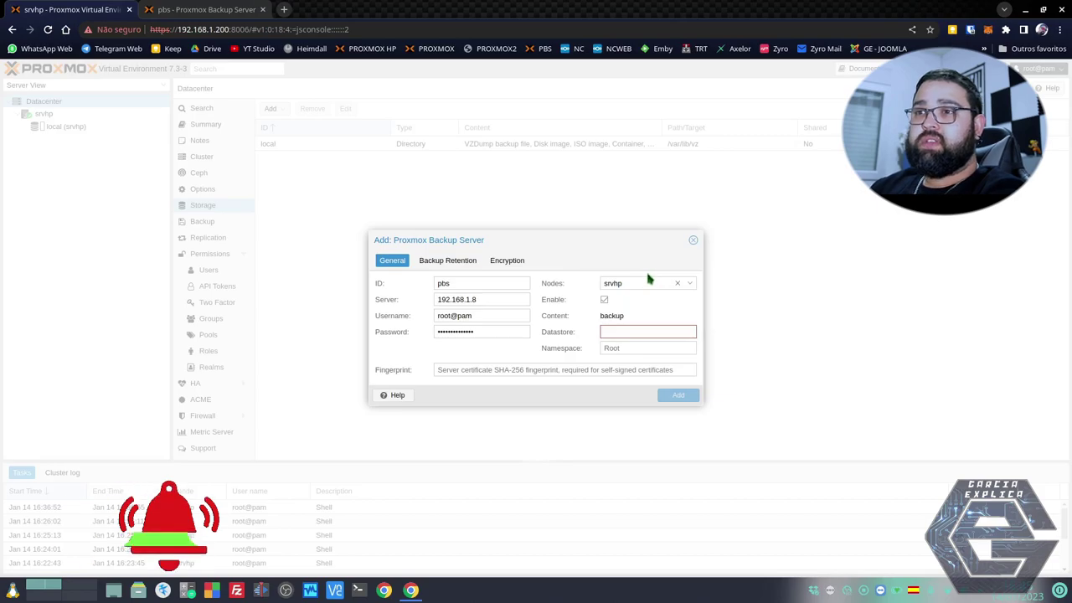
click(626, 330)
Set the datastore to bkp, matching the backup server, and ready the Fingerprint field.
click(177, 9)
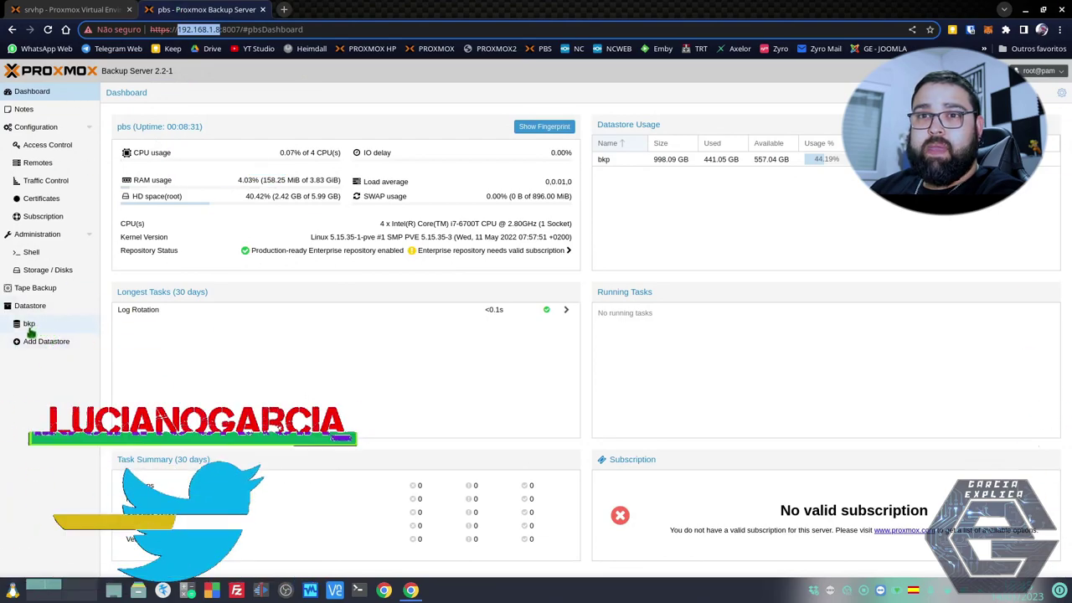
click(64, 8)
text(b)
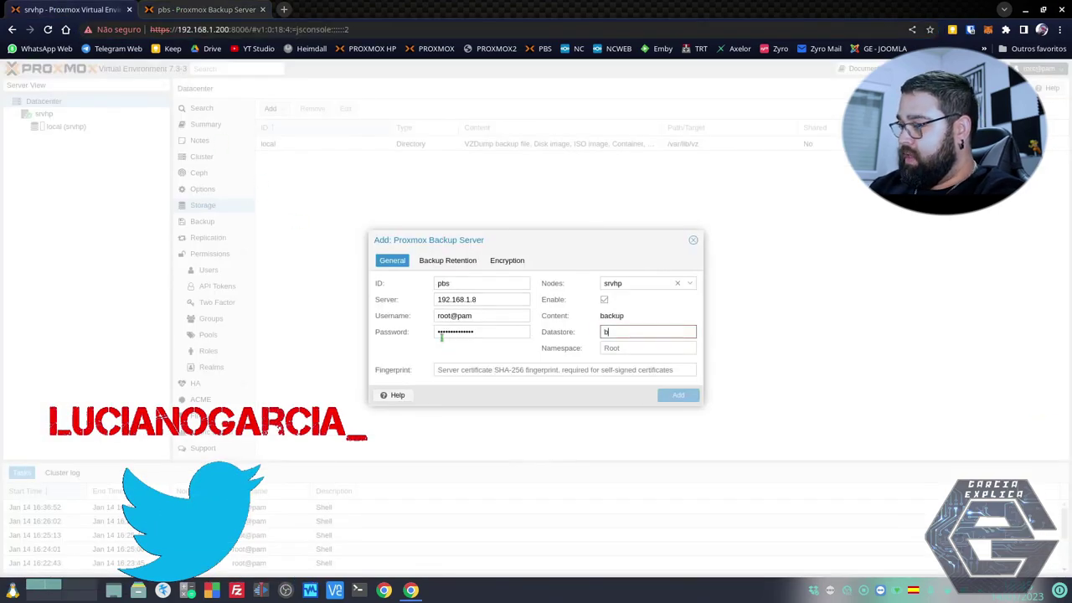
text(kp)
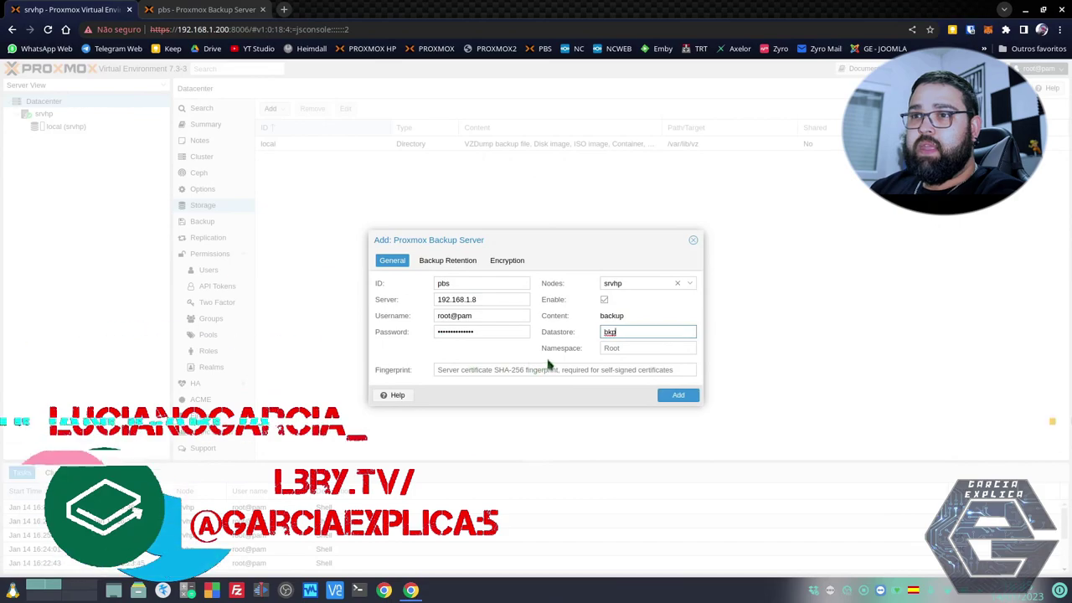
click(609, 347)
click(494, 369)
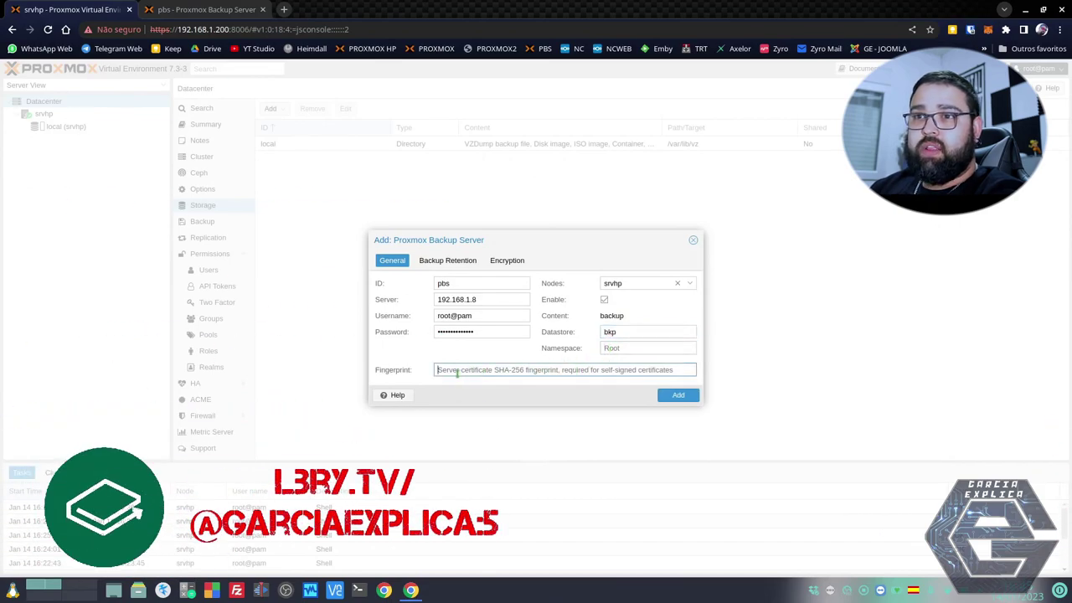
click(222, 9)
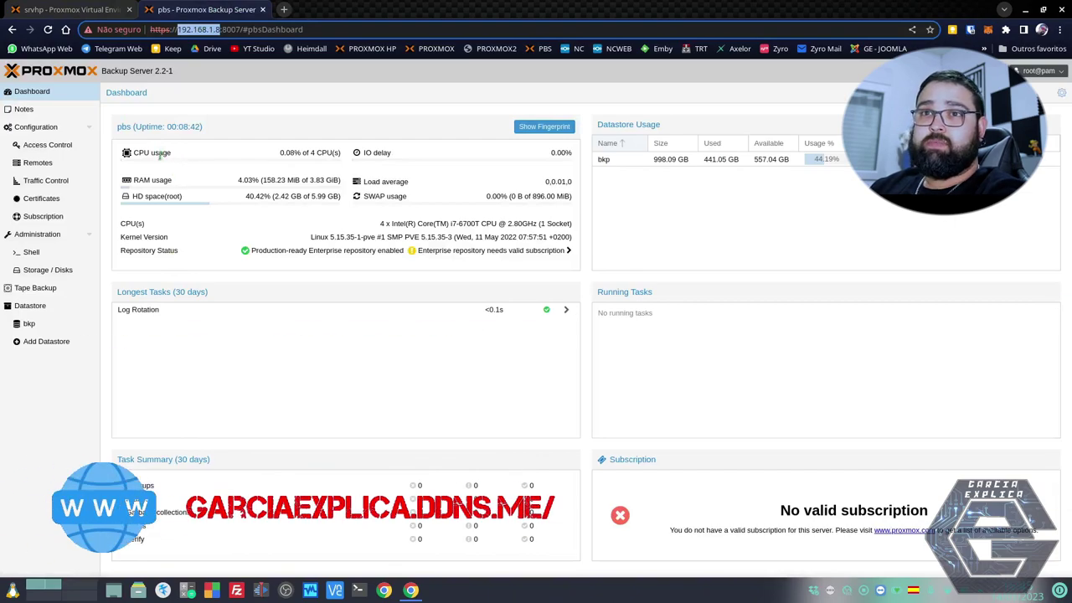
Reveal and copy the backup server's certificate fingerprint.
click(55, 95)
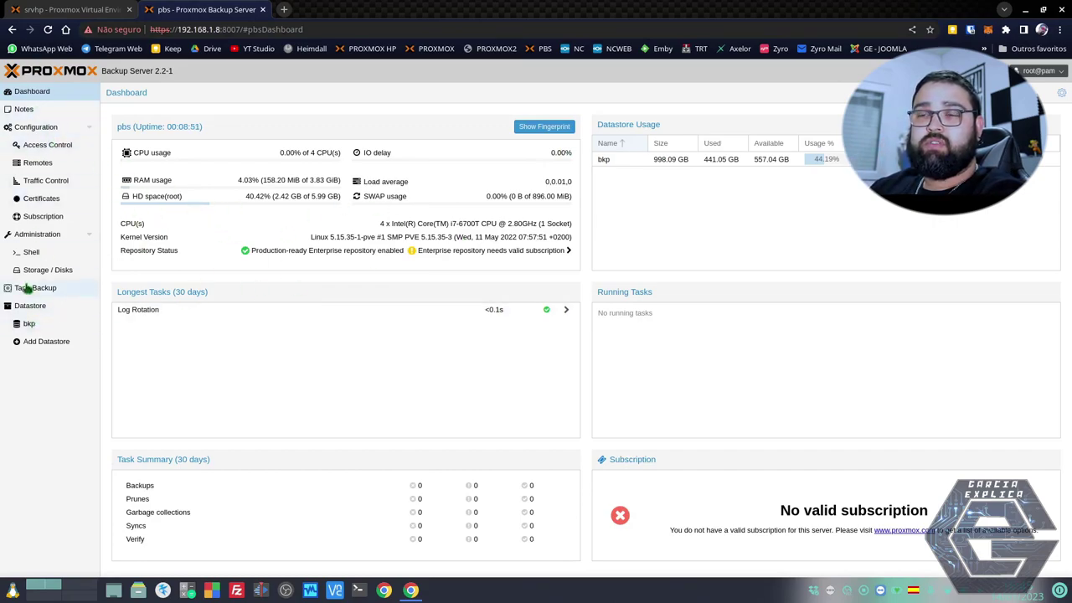
click(544, 130)
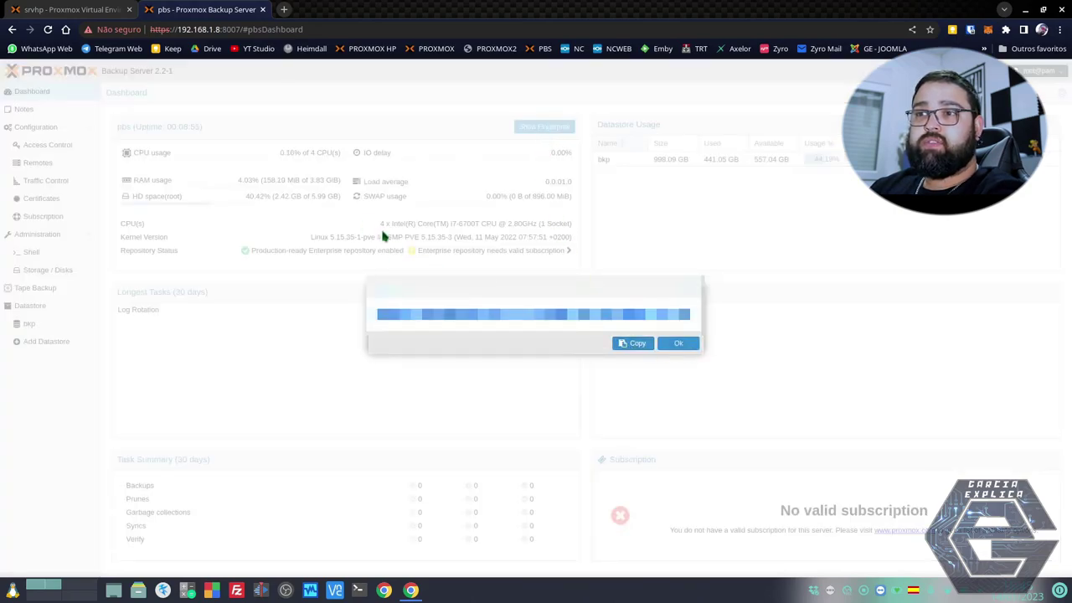
click(678, 344)
Paste the fingerprint into the storage form and add the pbs storage.
click(98, 10)
click(439, 369)
right_click(443, 370)
click(474, 441)
click(676, 394)
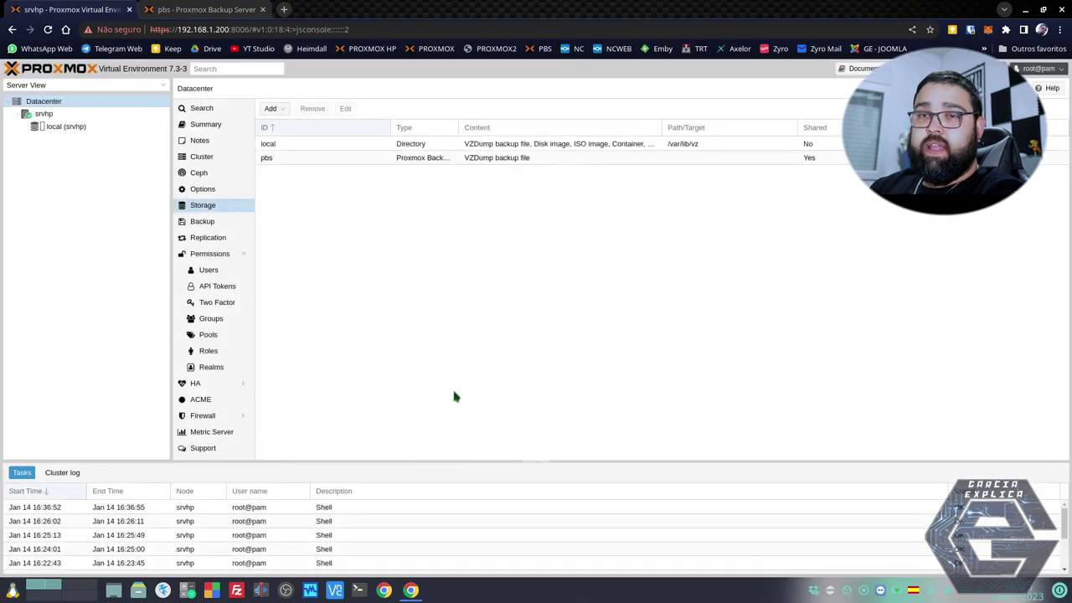
Select pbs on srvhp, review its 998.0 GB summary, and list its vm/100–vm/401 backups.
click(277, 159)
click(62, 141)
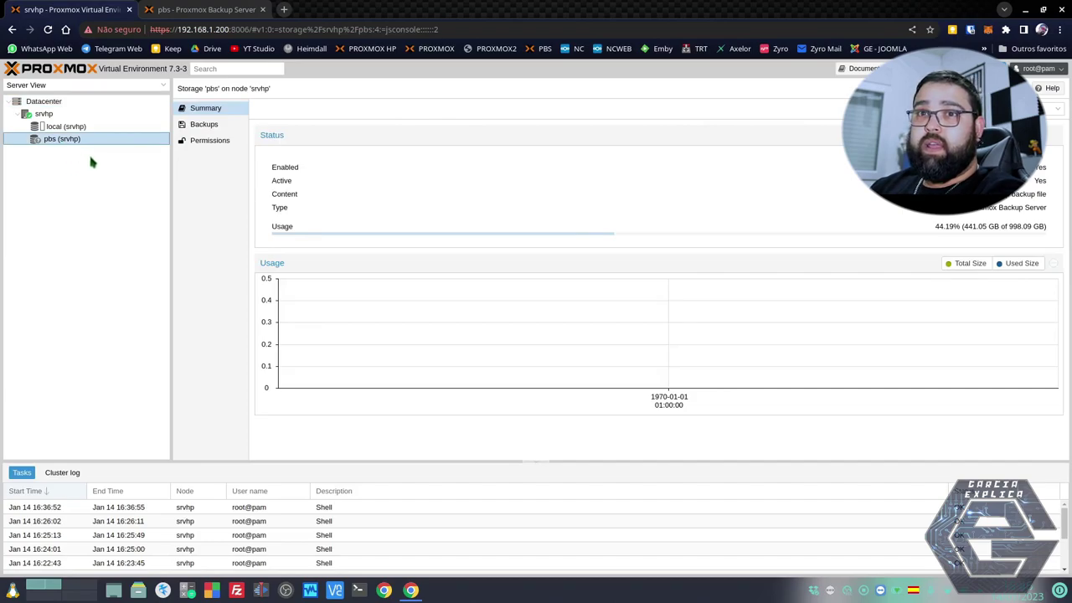
drag(1007, 226, 1028, 226)
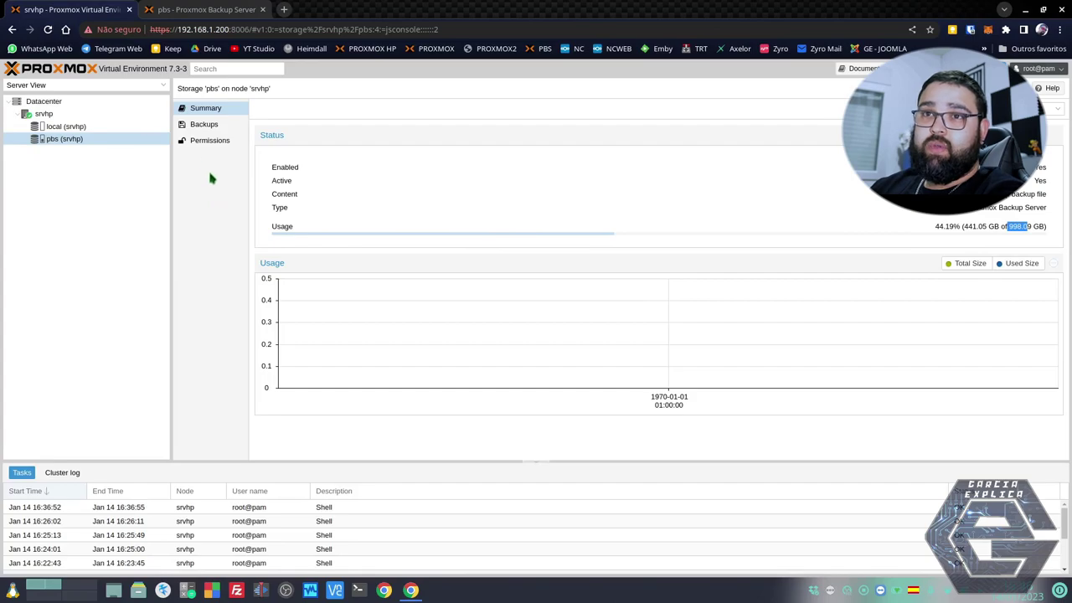
click(201, 126)
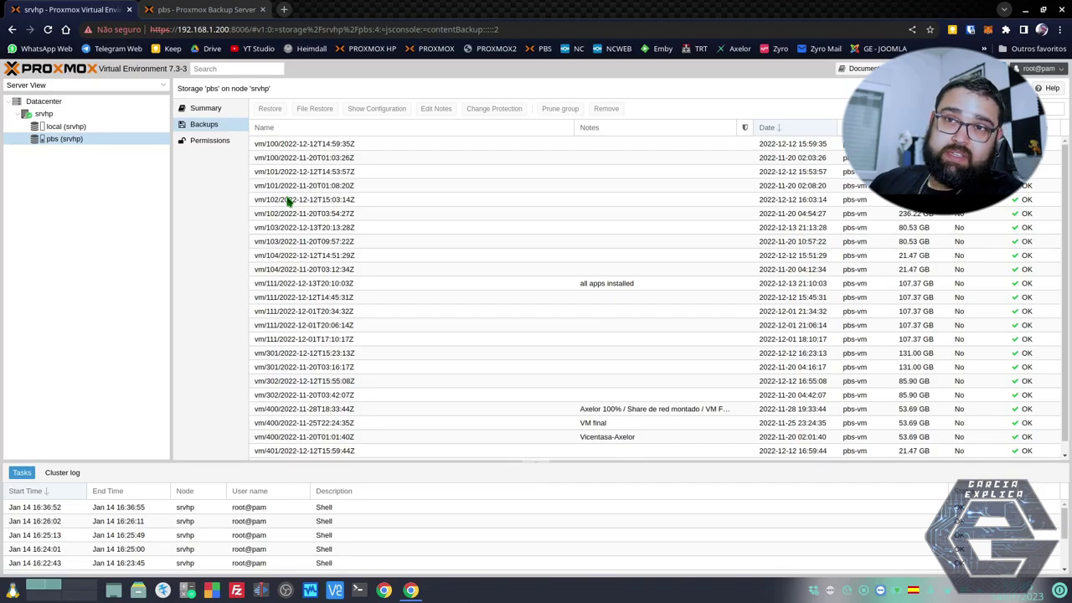
click(176, 9)
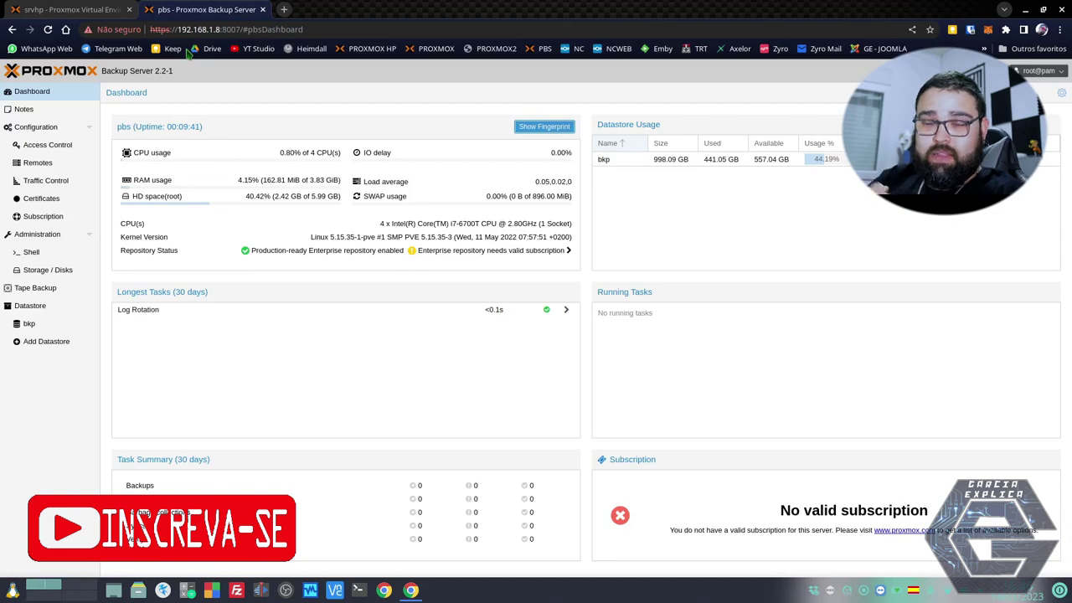
click(46, 9)
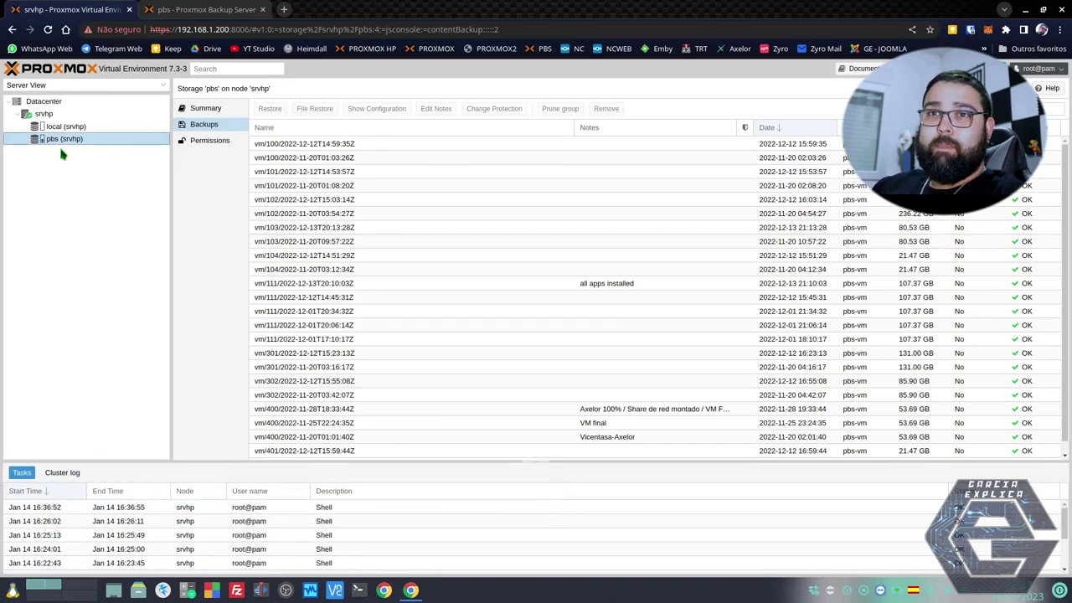
click(65, 127)
click(67, 139)
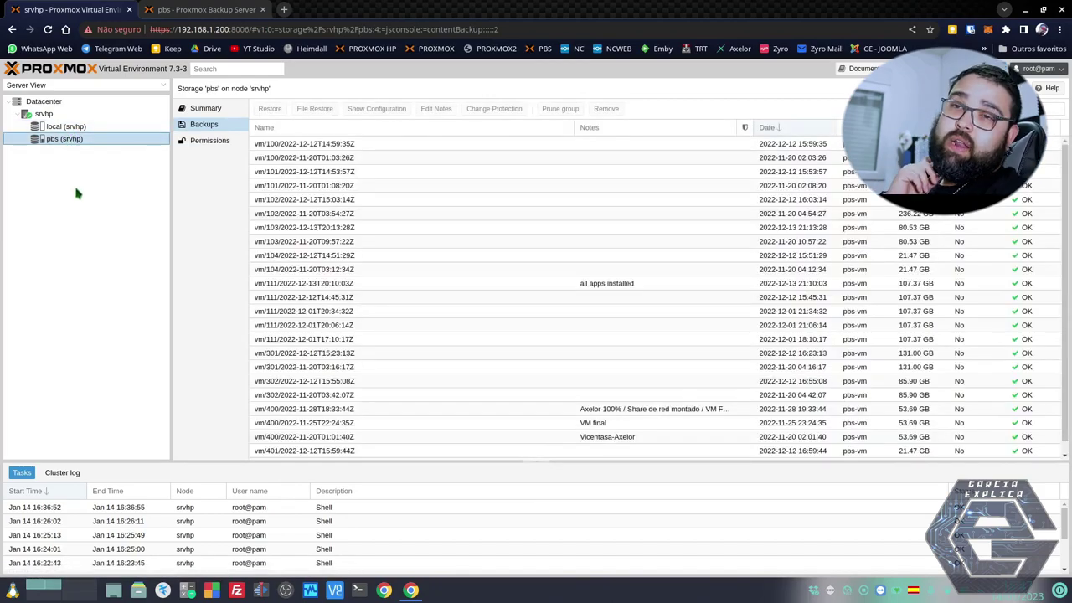